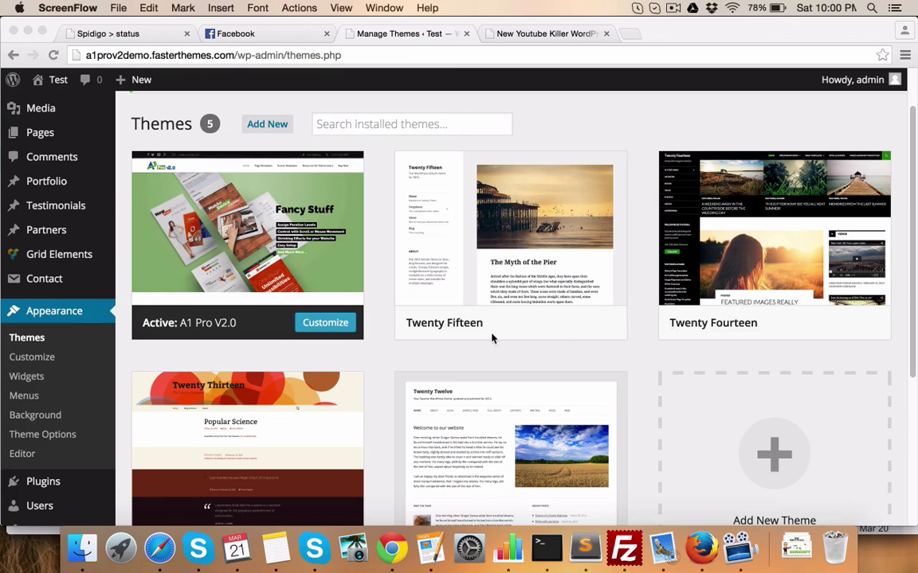
# Import the CORPORATE pre-made template's demo data from Theme Options, replacing the current site data
pyautogui.click(56, 436)
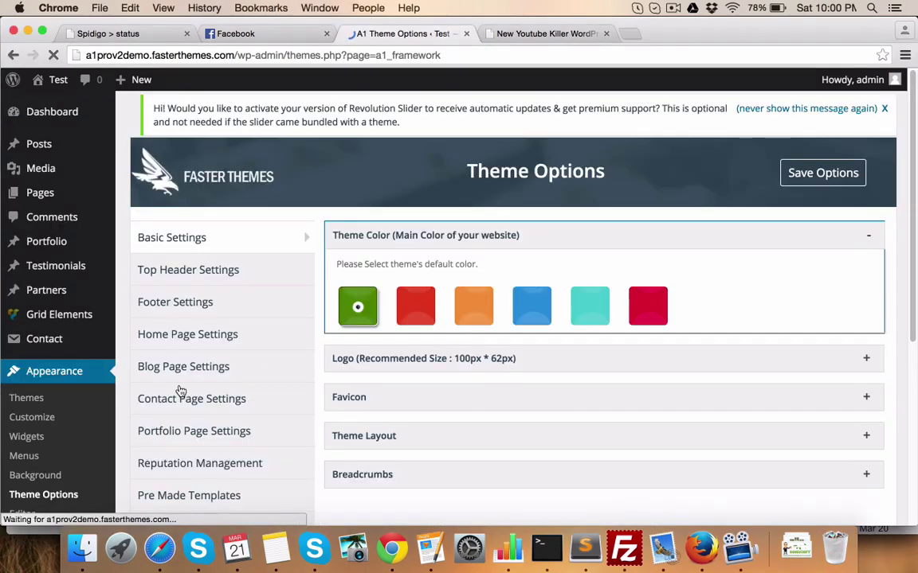
pyautogui.click(189, 498)
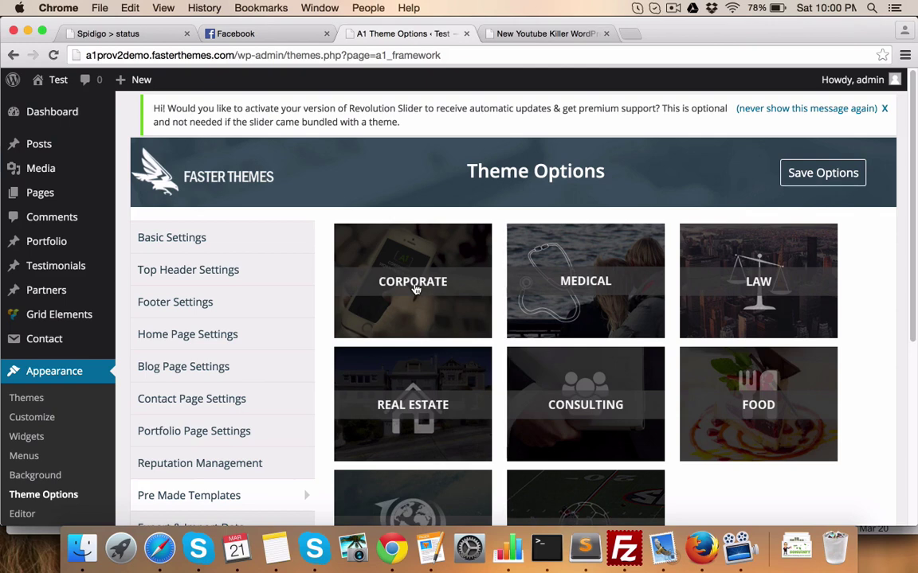
pyautogui.click(415, 289)
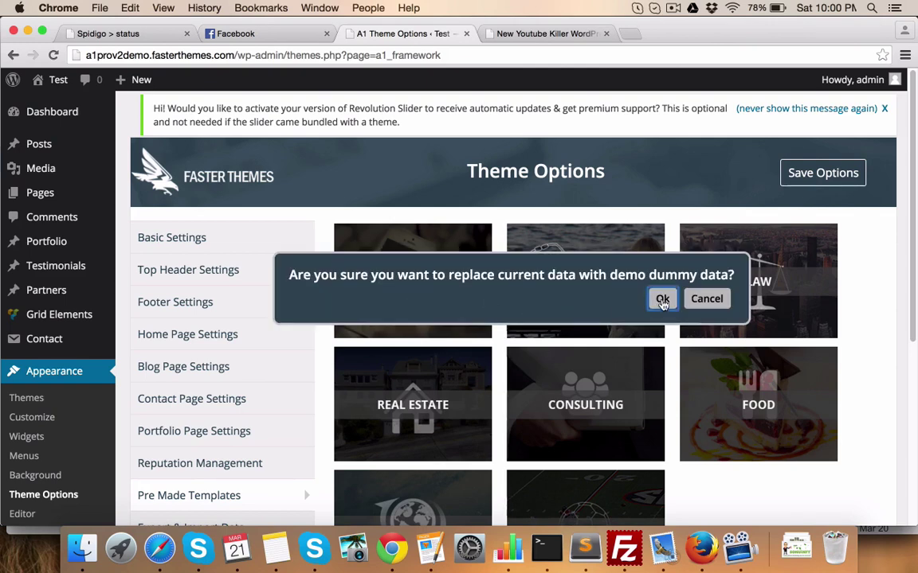
pyautogui.click(661, 299)
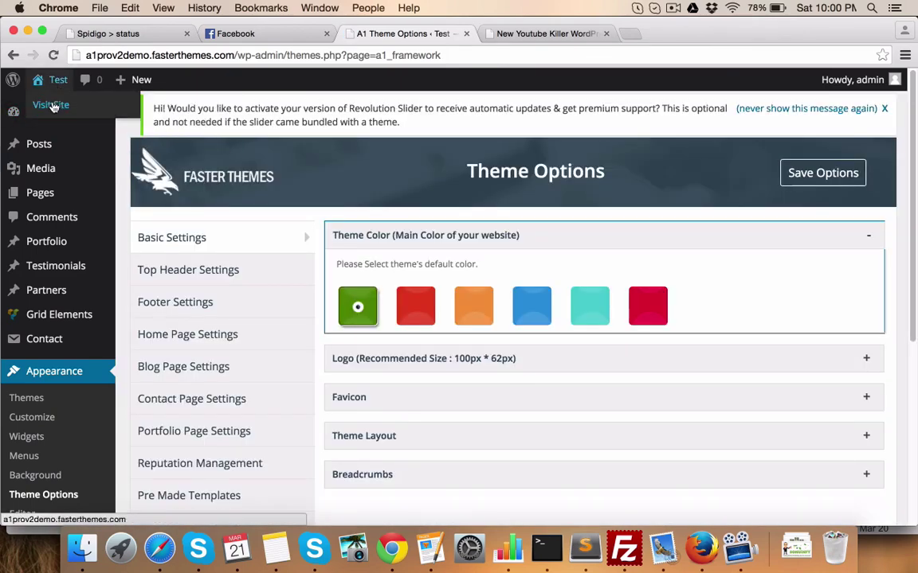
# Open the live front page and scroll through the imported Corporate home page and back up
pyautogui.click(57, 79)
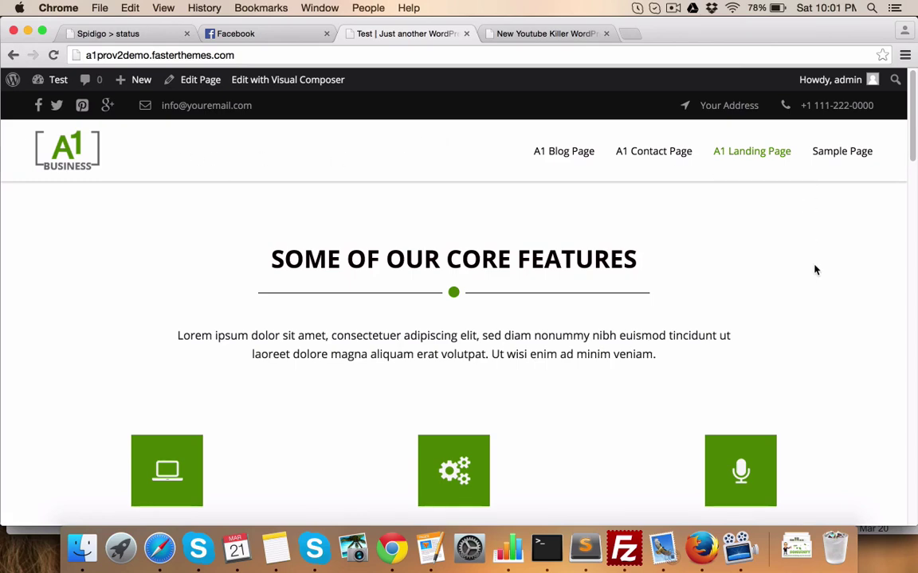
pyautogui.scroll(-20, 814, 274)
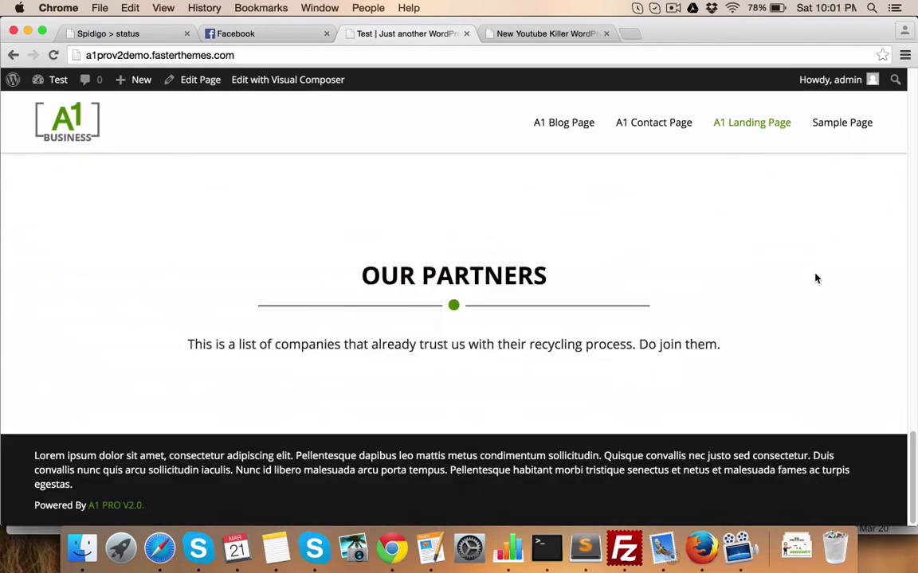
pyautogui.scroll(20, 815, 277)
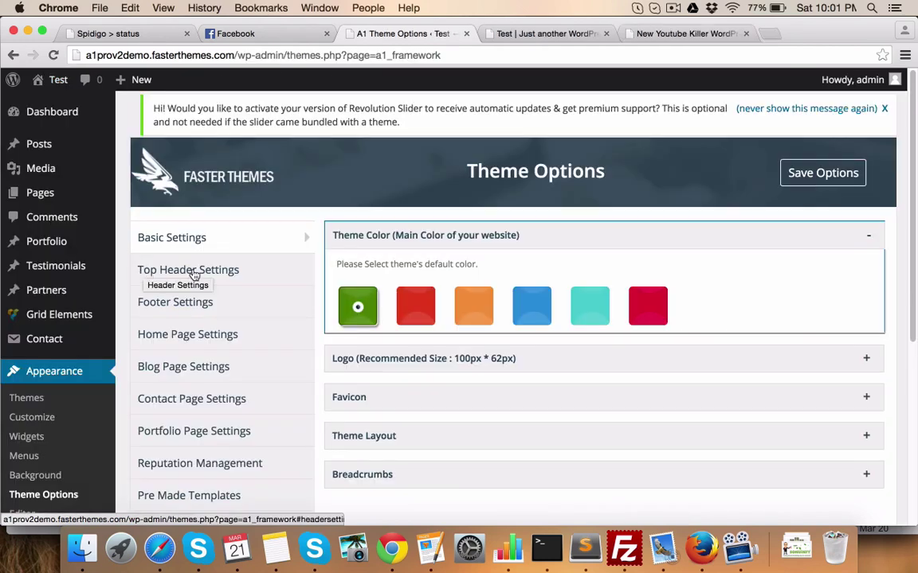
# Open Top Header Settings and compare them with the header on the live site
pyautogui.click(194, 272)
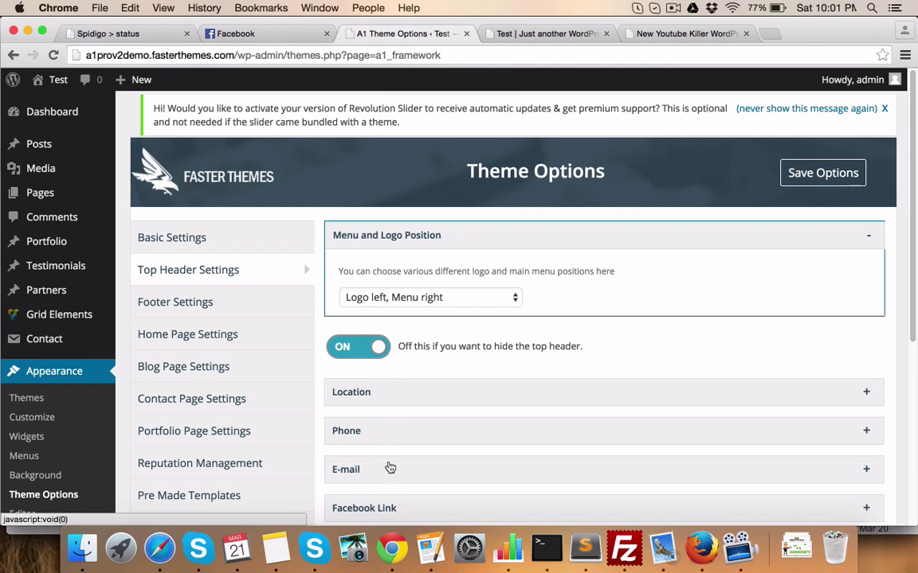
pyautogui.click(503, 32)
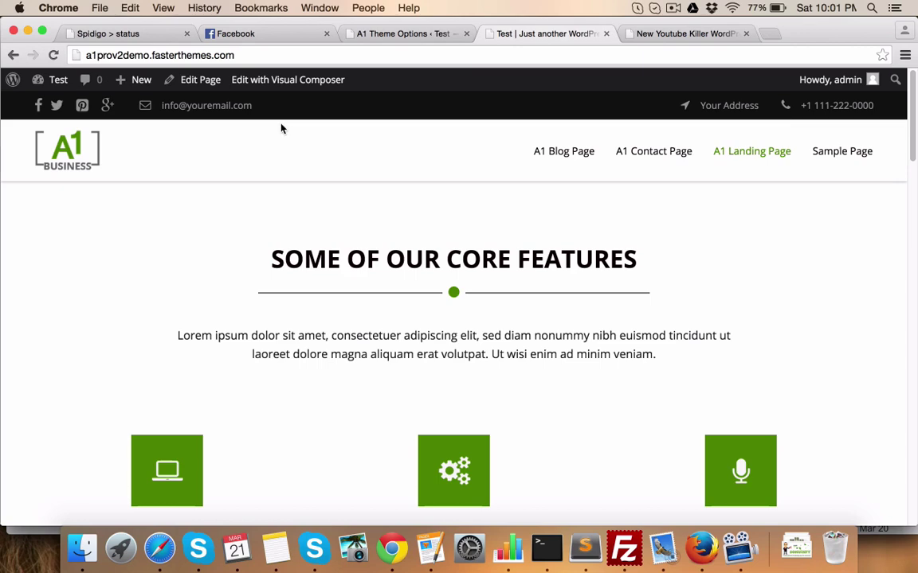
pyautogui.click(383, 33)
pyautogui.scroll(-3, 459, 303)
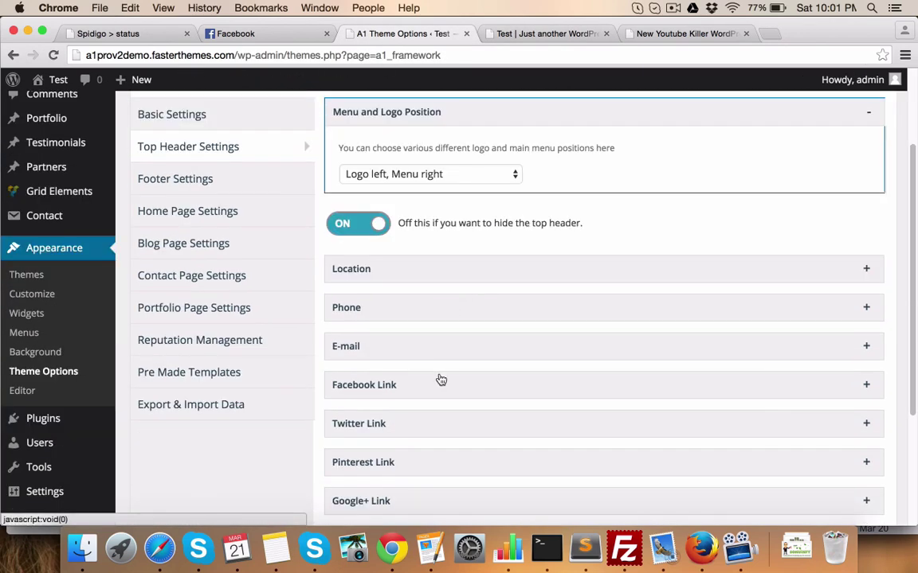
pyautogui.click(458, 393)
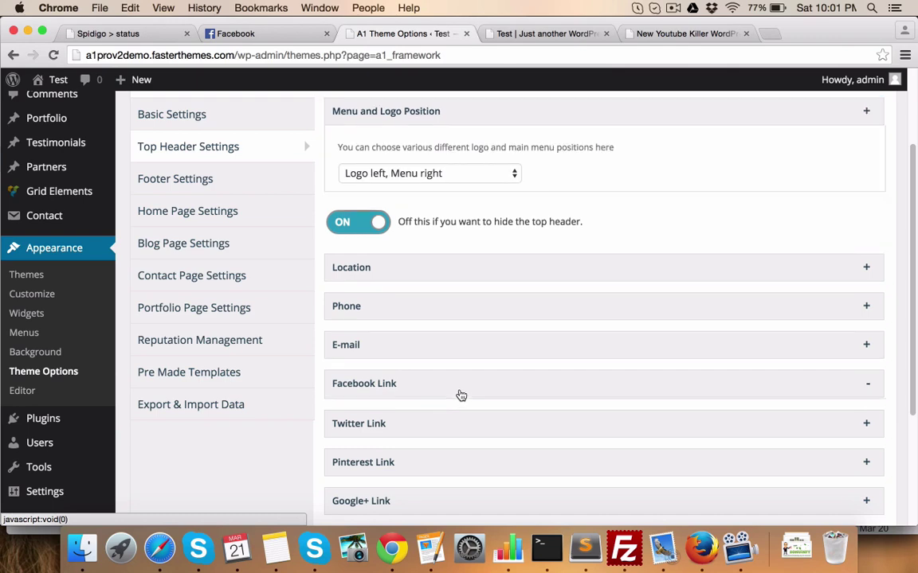
pyautogui.click(430, 431)
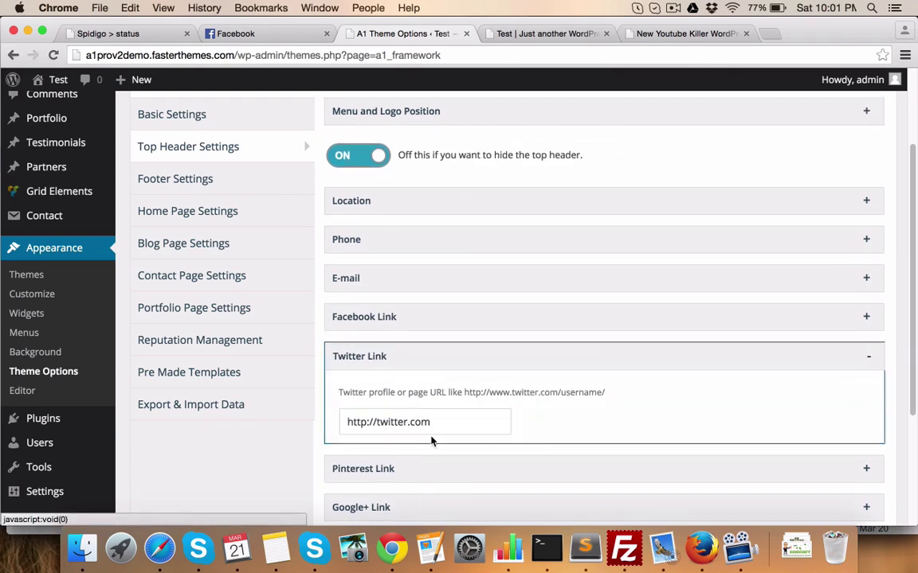
pyautogui.click(527, 33)
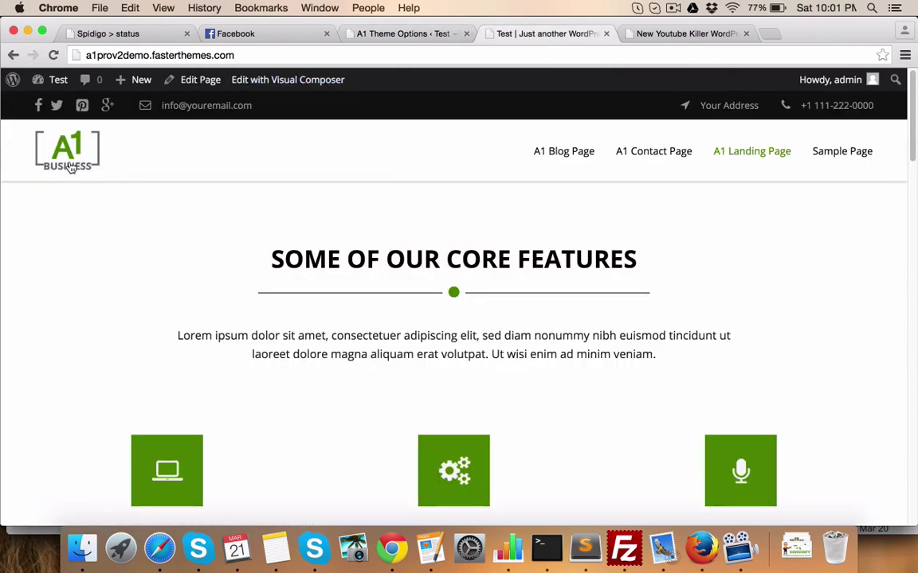
pyautogui.click(394, 33)
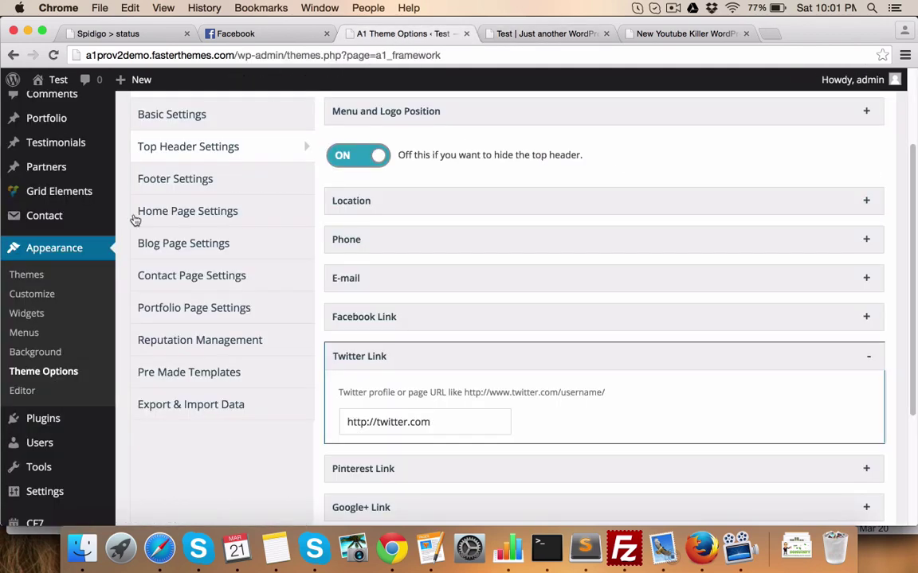
# Create a new menu named 'Top Header Menu' under Appearance > Menus
pyautogui.click(24, 333)
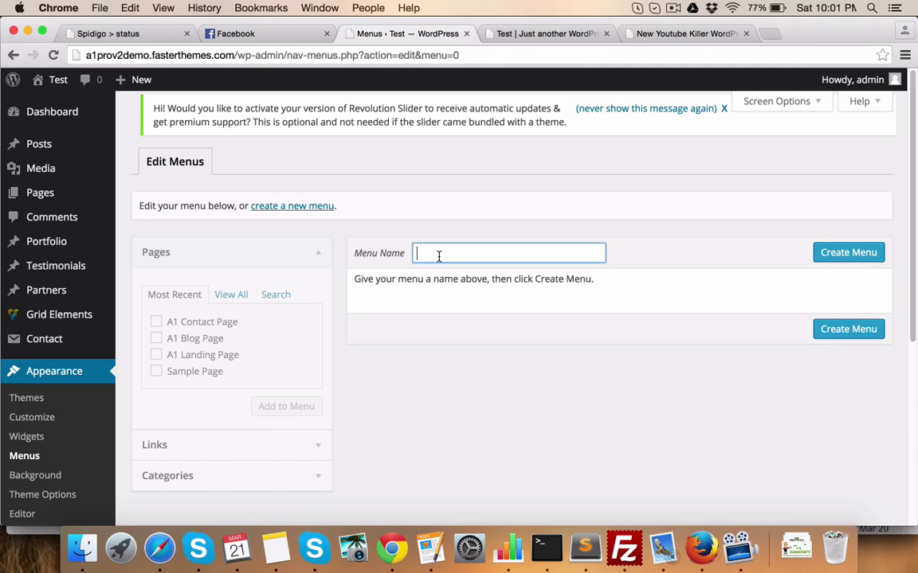
pyautogui.click(438, 255)
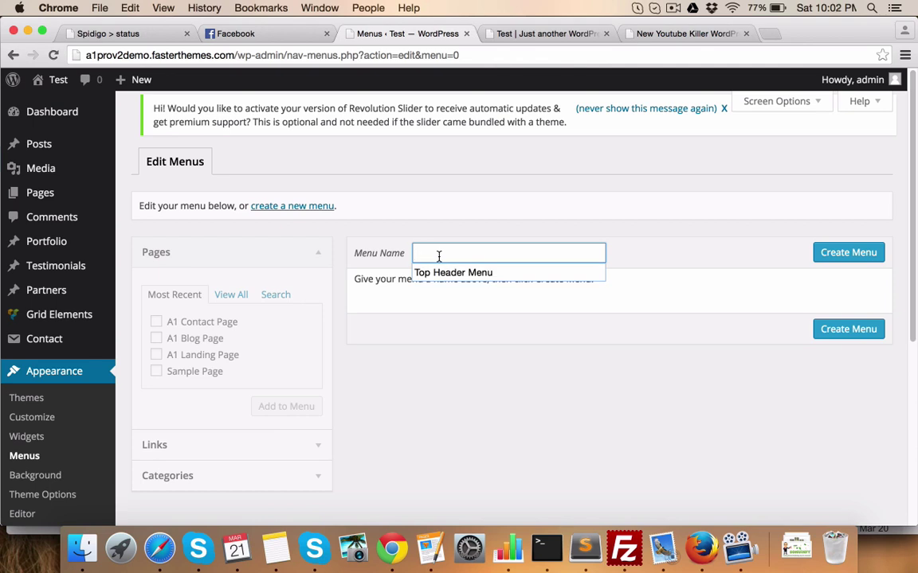
pyautogui.click(422, 273)
pyautogui.click(841, 333)
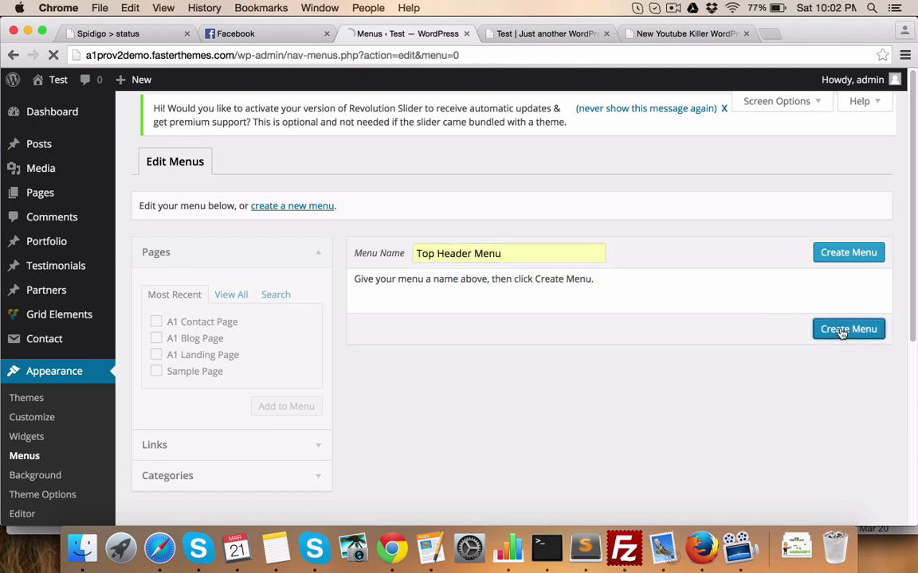
# Add A1 Contact, A1 Blog and A1 Landing pages, assign Header Menu location, and save
pyautogui.click(156, 322)
pyautogui.click(156, 339)
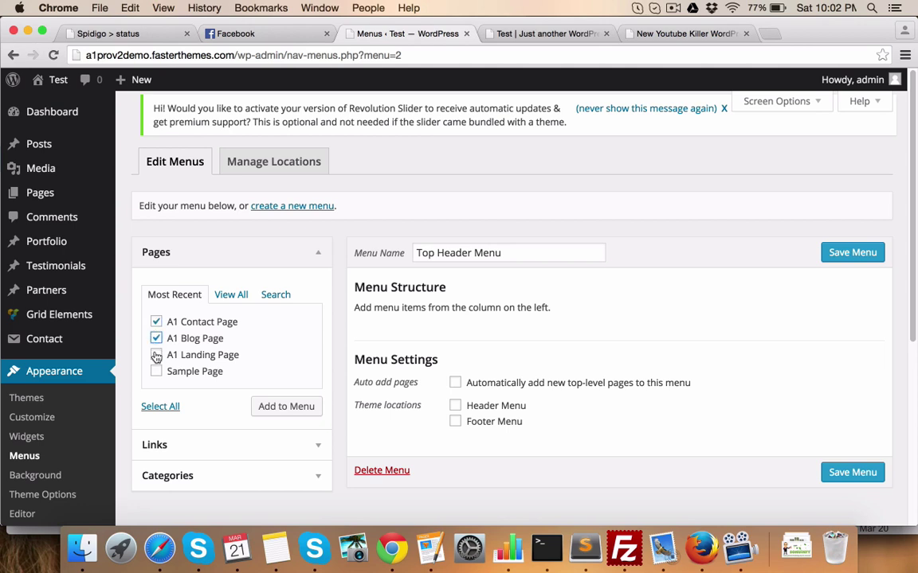
pyautogui.click(156, 355)
pyautogui.click(283, 406)
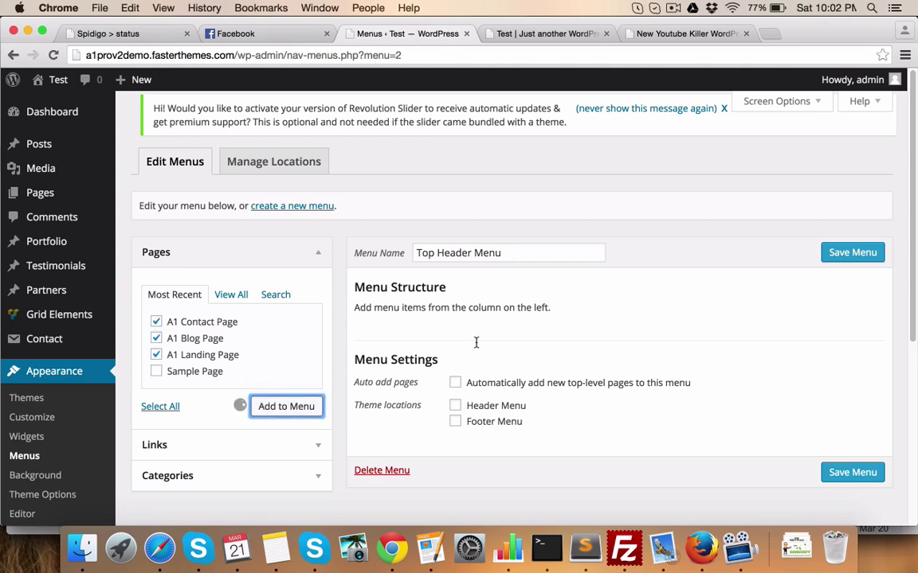
pyautogui.scroll(-2, 560, 315)
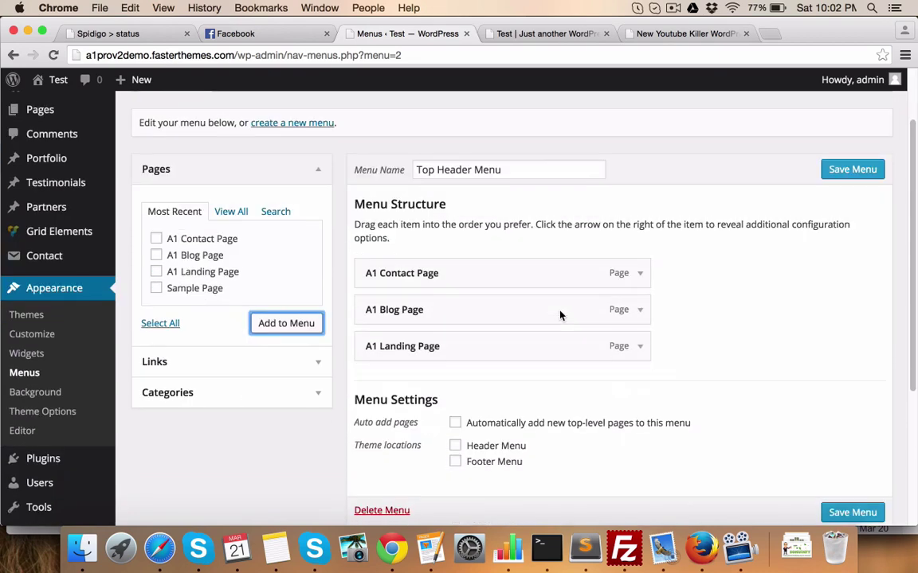
pyautogui.click(456, 444)
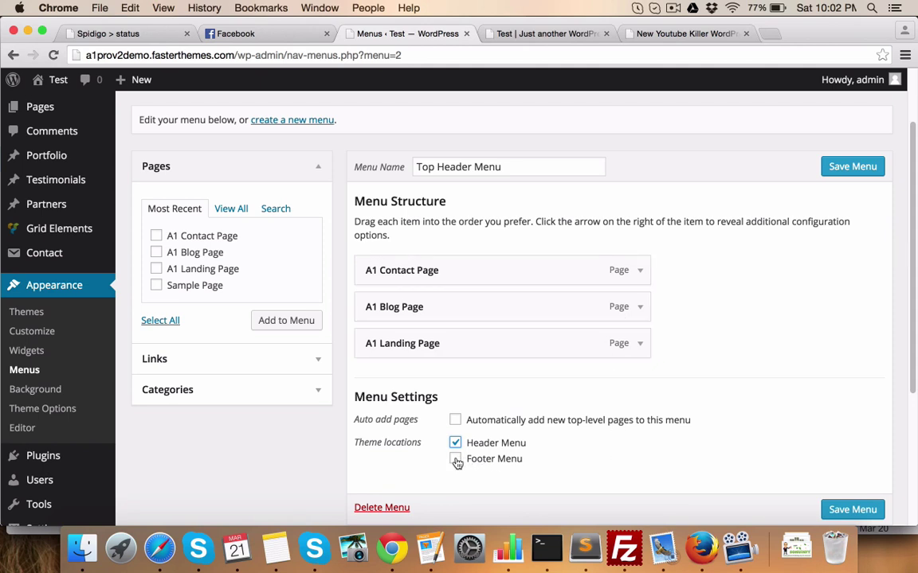
pyautogui.click(849, 510)
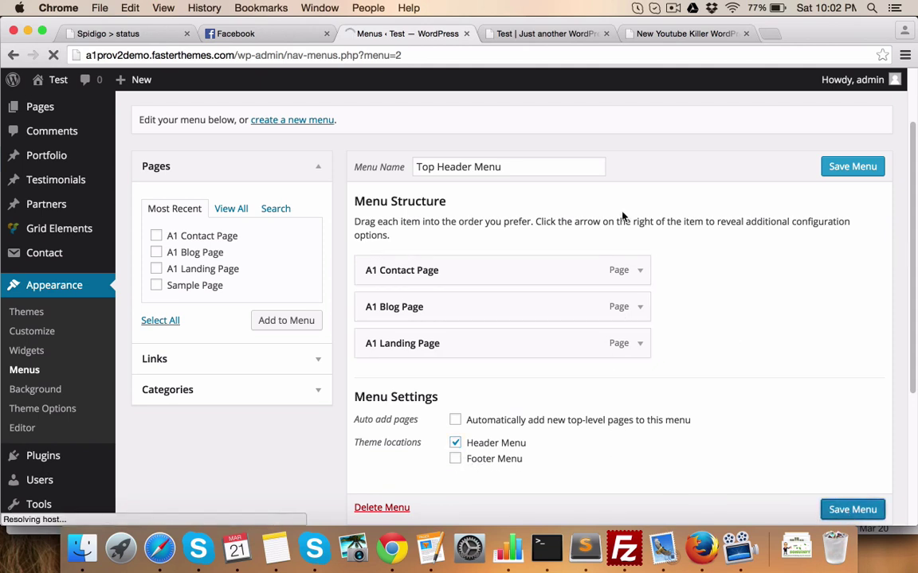
pyautogui.click(539, 34)
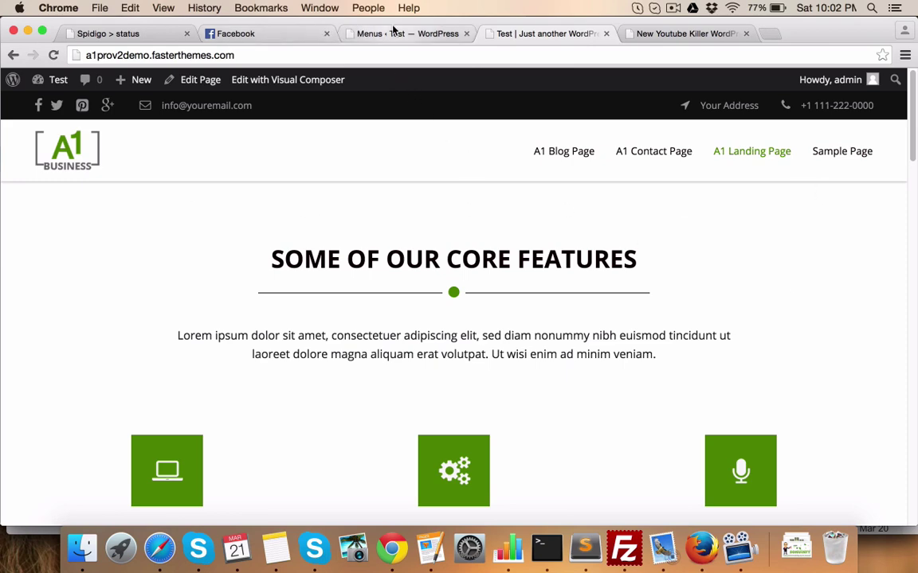
pyautogui.click(356, 34)
pyautogui.scroll(-3, 223, 322)
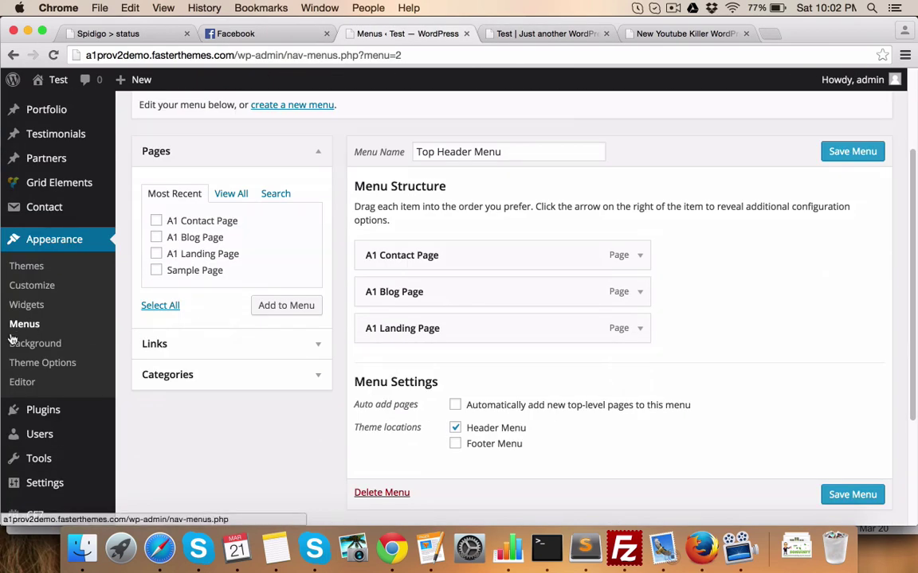
pyautogui.click(29, 364)
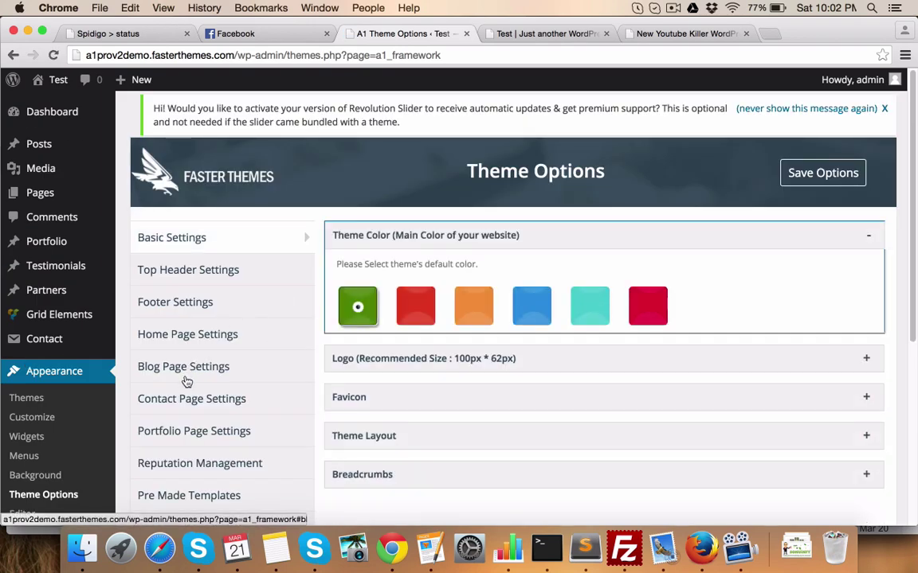
pyautogui.click(169, 341)
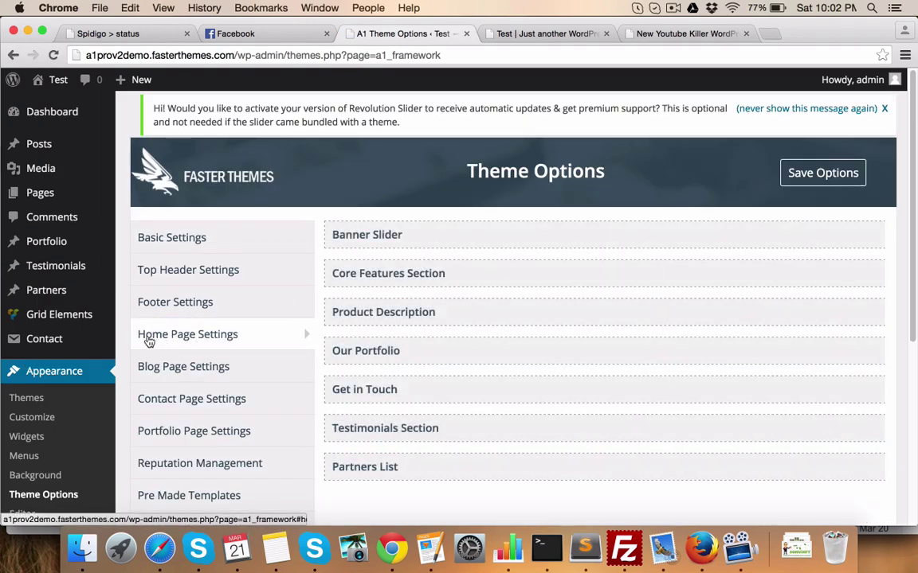
pyautogui.click(388, 236)
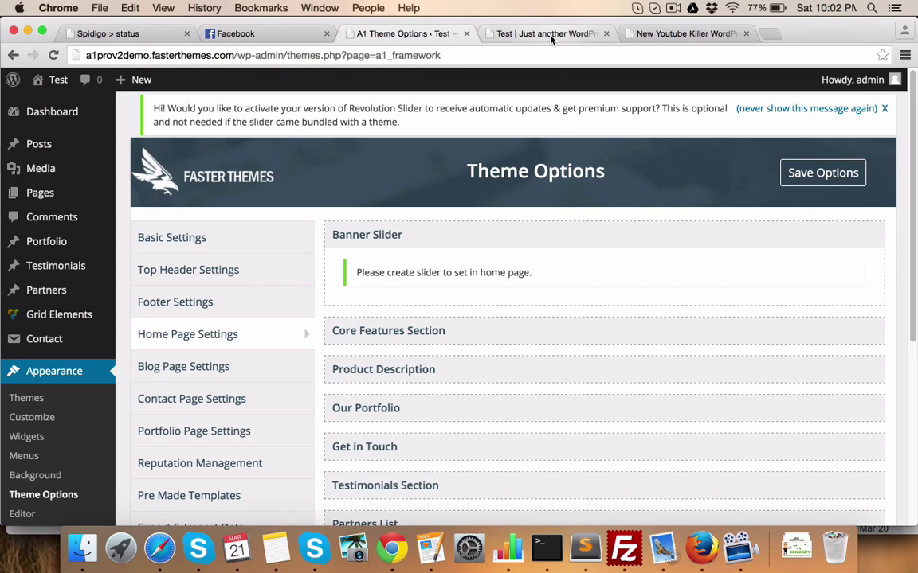
pyautogui.click(495, 32)
pyautogui.scroll(-5, 356, 252)
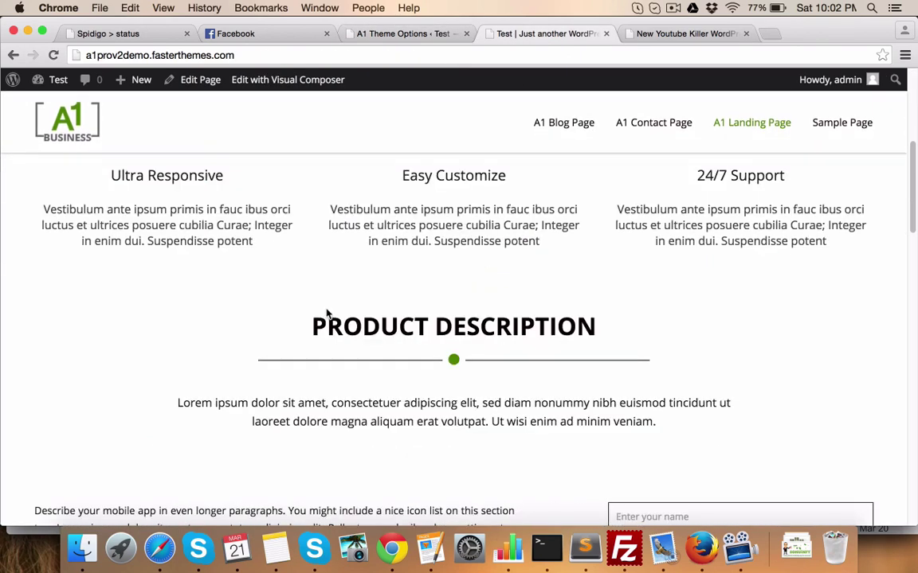
pyautogui.click(391, 34)
pyautogui.scroll(-2, 368, 286)
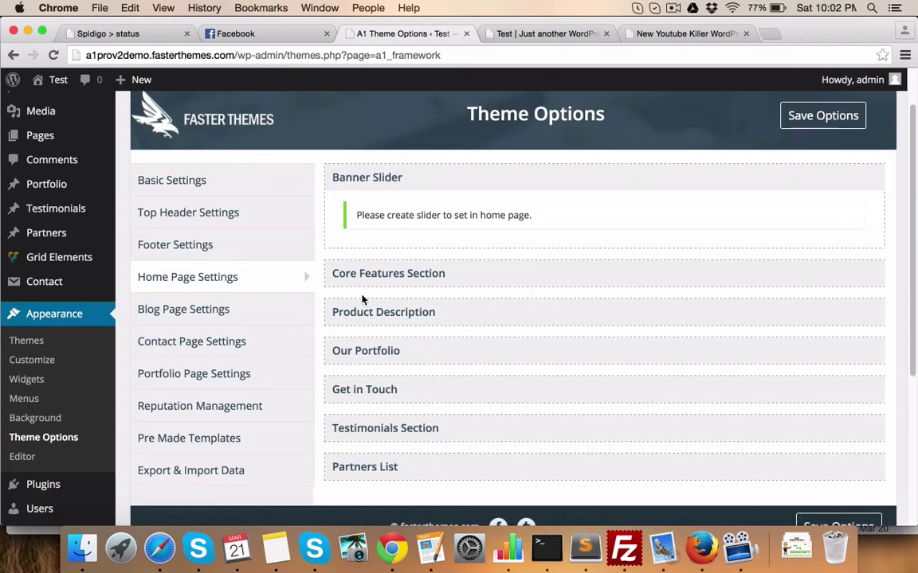
pyautogui.click(527, 36)
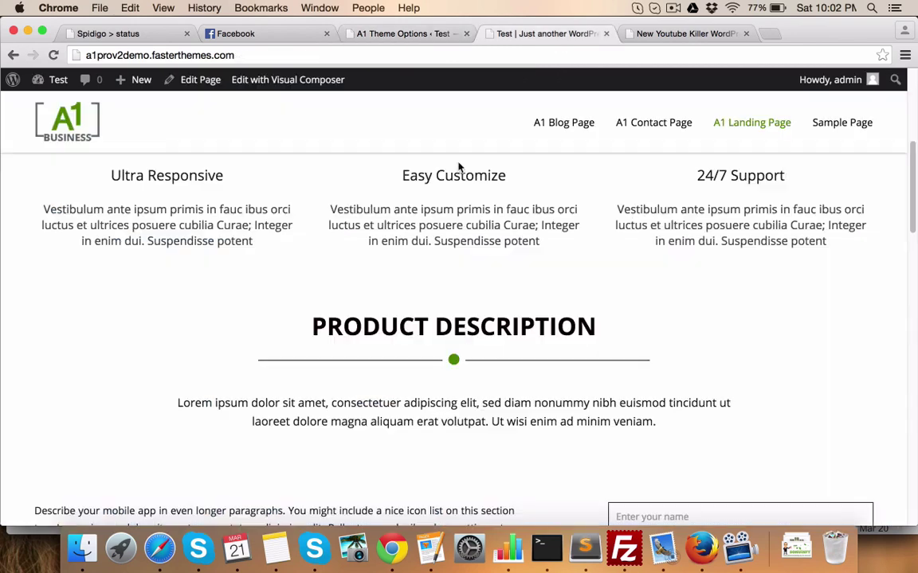
pyautogui.scroll(-8, 419, 268)
pyautogui.scroll(-10, 423, 271)
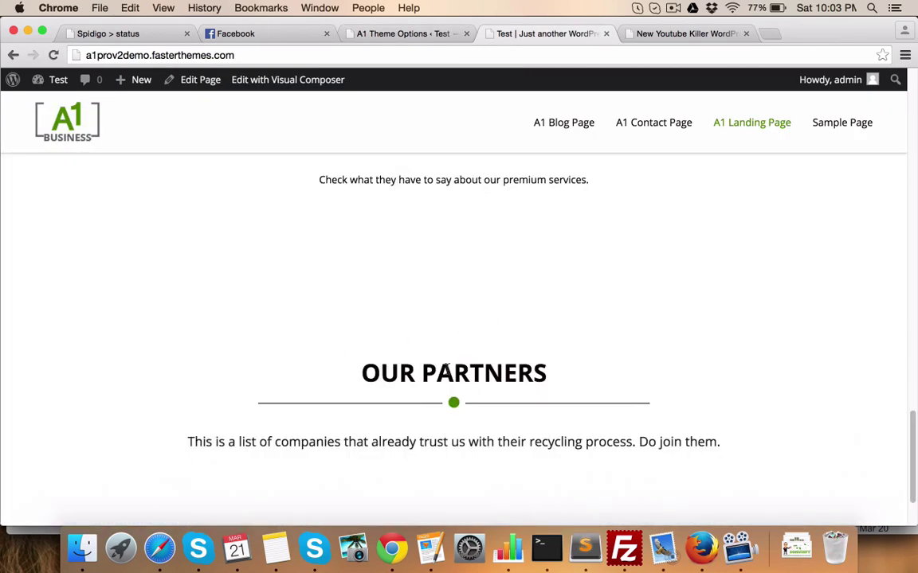
pyautogui.scroll(-3, 447, 368)
pyautogui.click(416, 32)
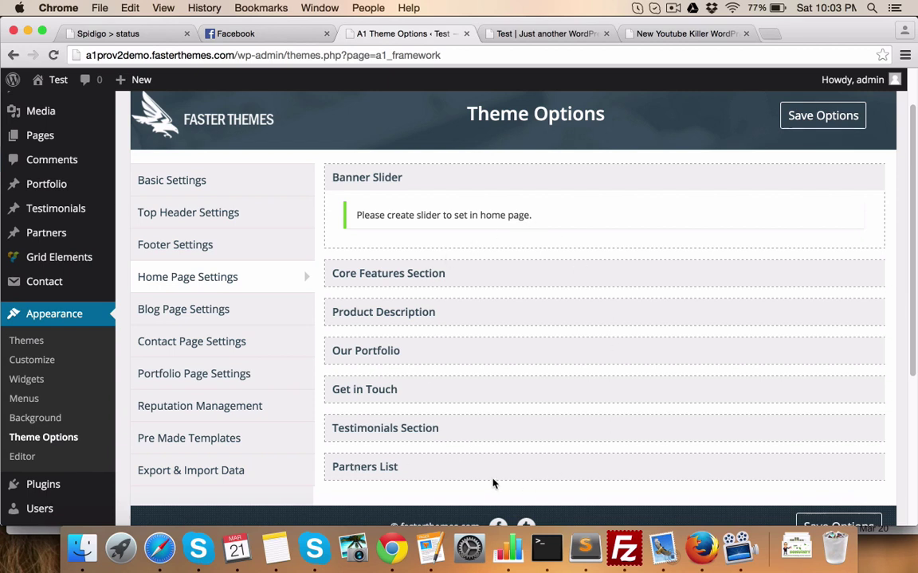
# Expand the Testimonials Section and review its Title and Caption text
pyautogui.click(441, 428)
pyautogui.scroll(-3, 447, 427)
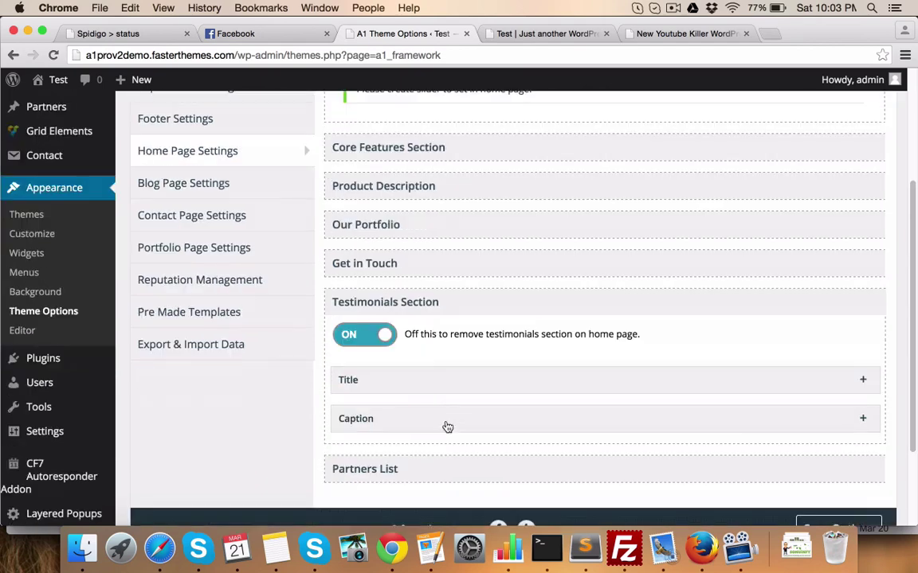
pyautogui.click(398, 380)
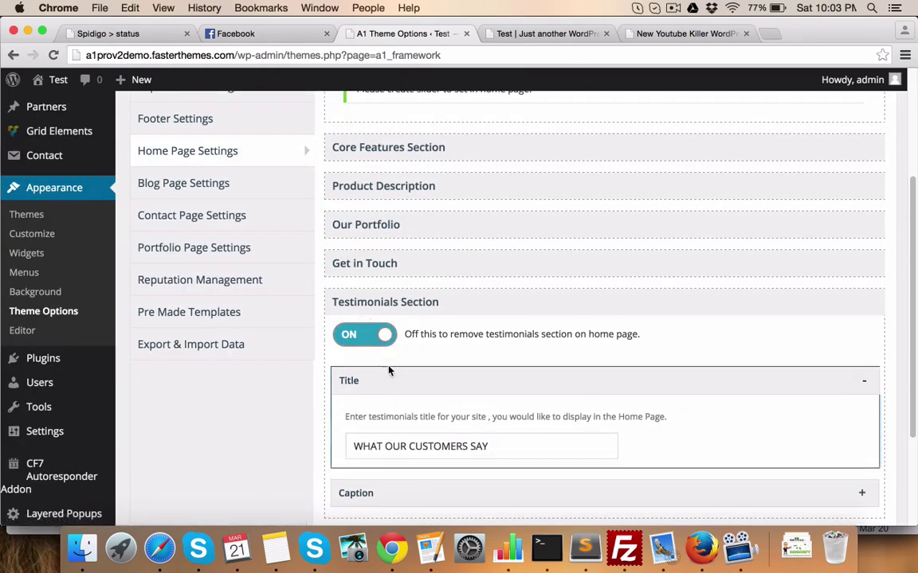
pyautogui.moveTo(487, 446); pyautogui.dragTo(350, 446)
pyautogui.click(389, 489)
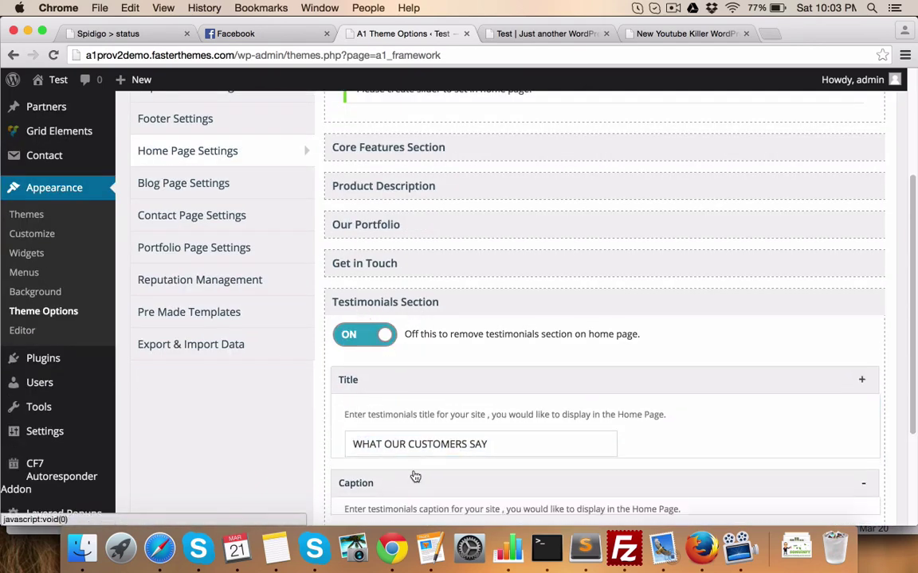
pyautogui.scroll(-2, 434, 458)
pyautogui.moveTo(635, 412); pyautogui.dragTo(307, 386)
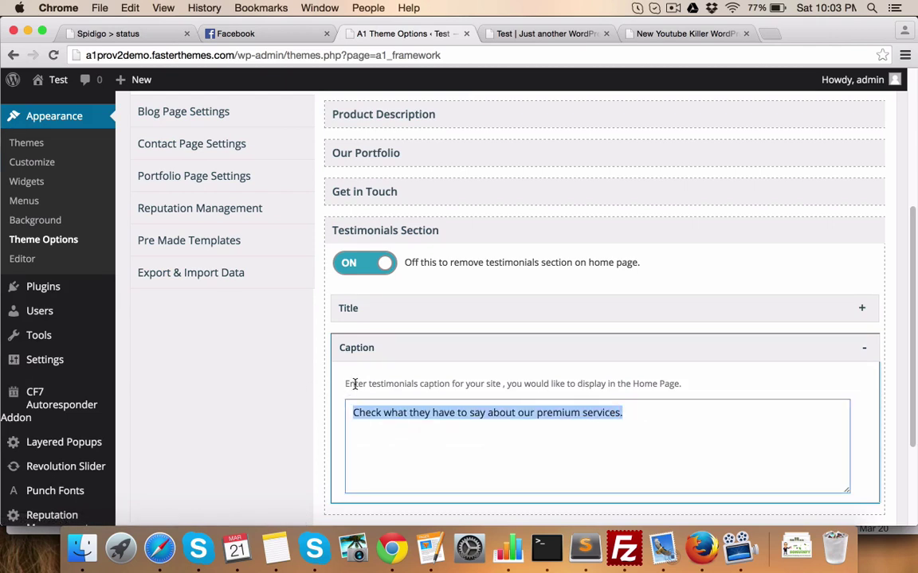
pyautogui.scroll(2, 354, 384)
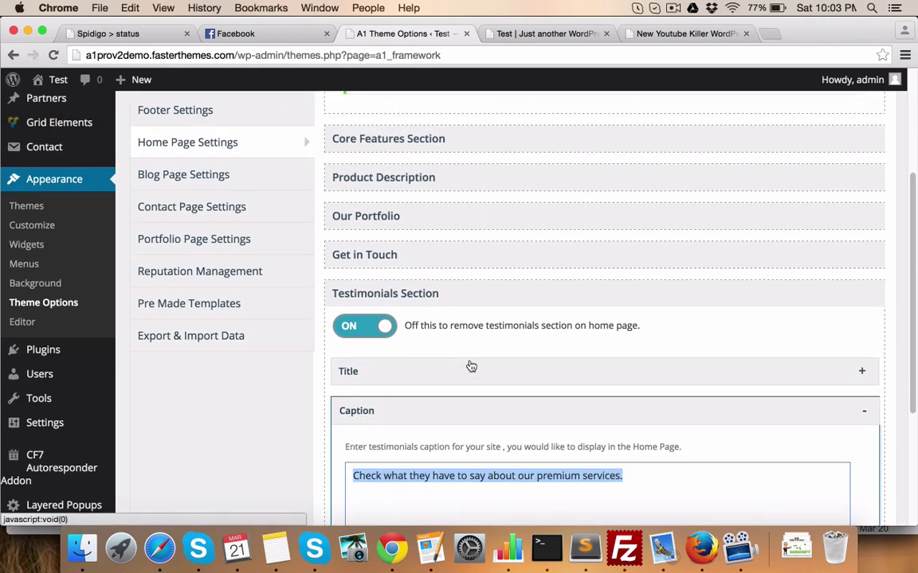
# Switch the Testimonials Section toggle from ON to OFF
pyautogui.click(356, 334)
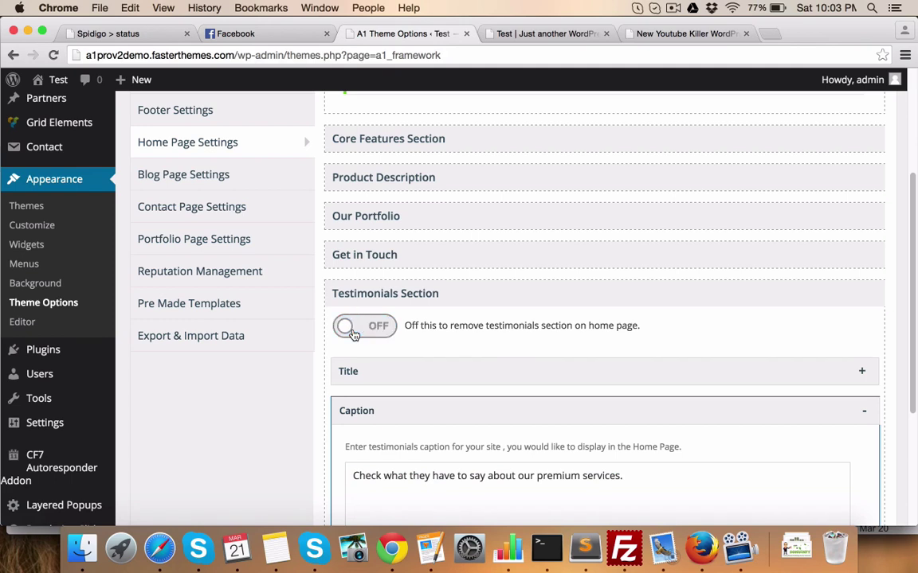
pyautogui.scroll(1, 355, 334)
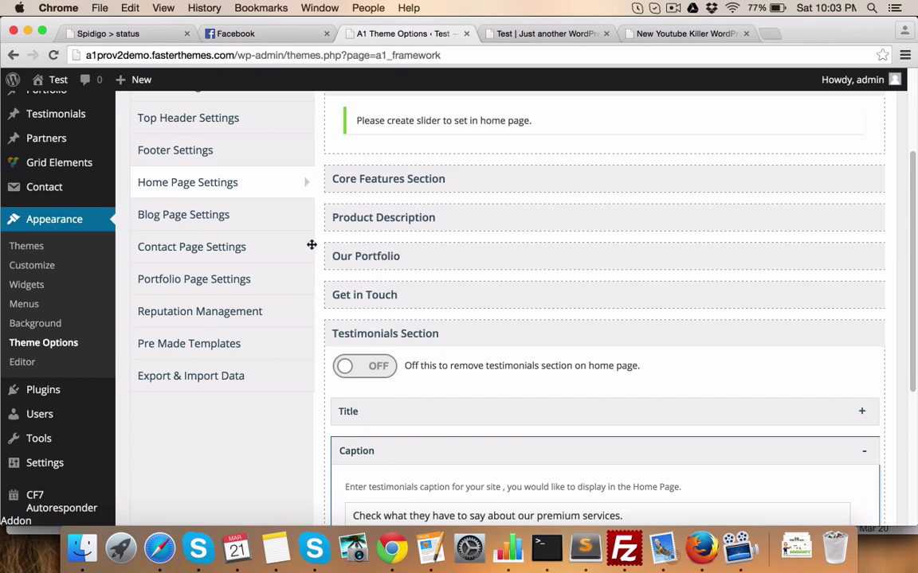
pyautogui.scroll(1, 32, 159)
pyautogui.moveTo(37, 111)
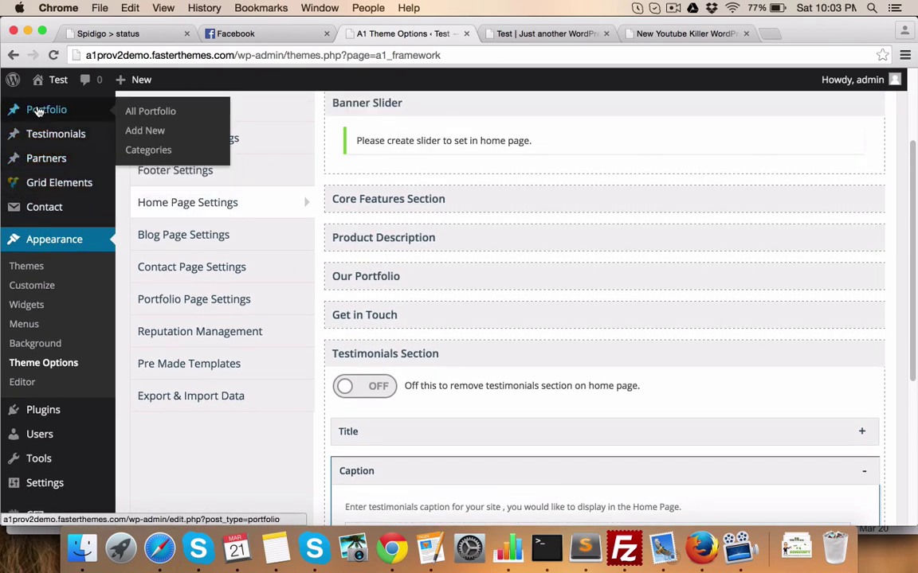
# Start a new Portfolio item, dismiss the Distraction-Free Writing tip, and glance at the live site
pyautogui.click(144, 131)
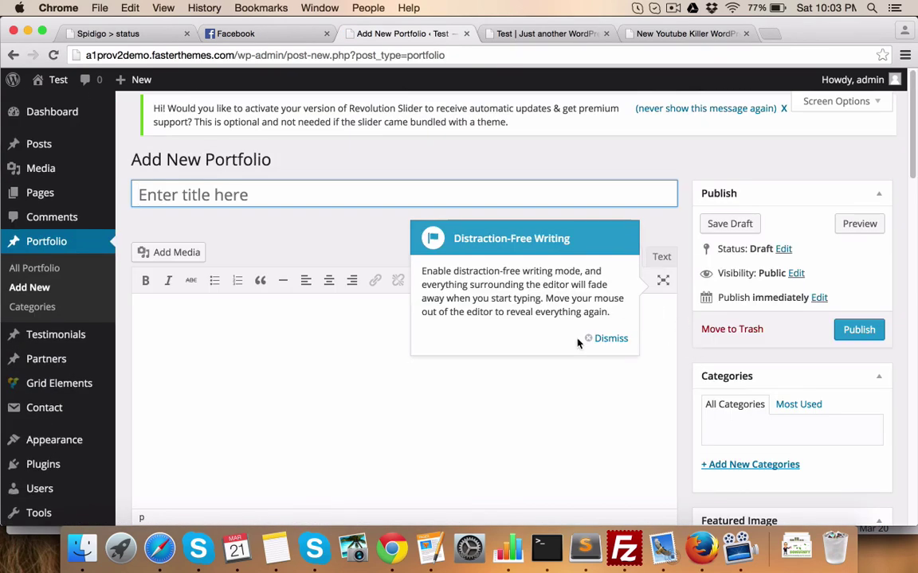
pyautogui.click(608, 337)
pyautogui.scroll(-2, 599, 333)
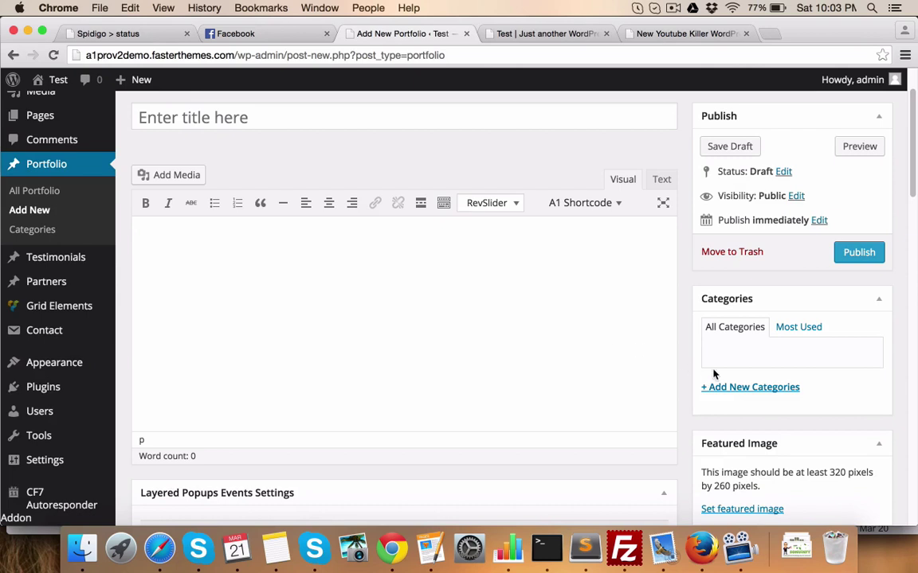
pyautogui.scroll(-1, 714, 374)
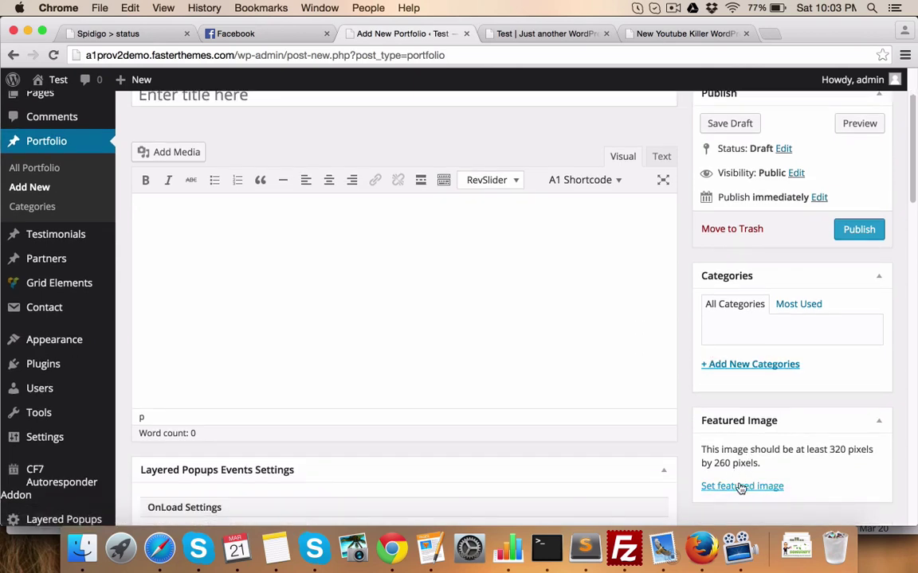
pyautogui.moveTo(41, 241)
pyautogui.click(504, 33)
pyautogui.click(376, 36)
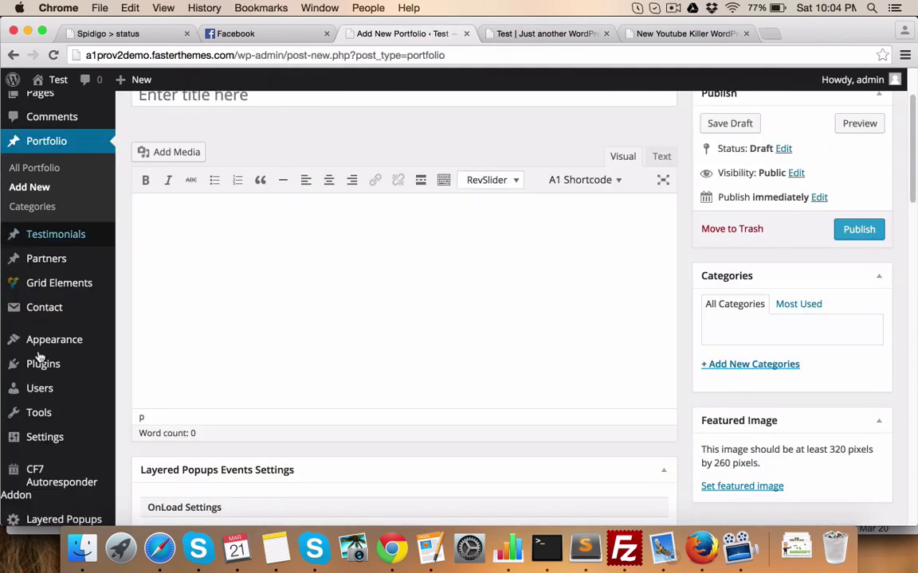
# Return to Theme Options and expand the Product Description section under Home Page Settings
pyautogui.moveTo(96, 343)
pyautogui.click(145, 443)
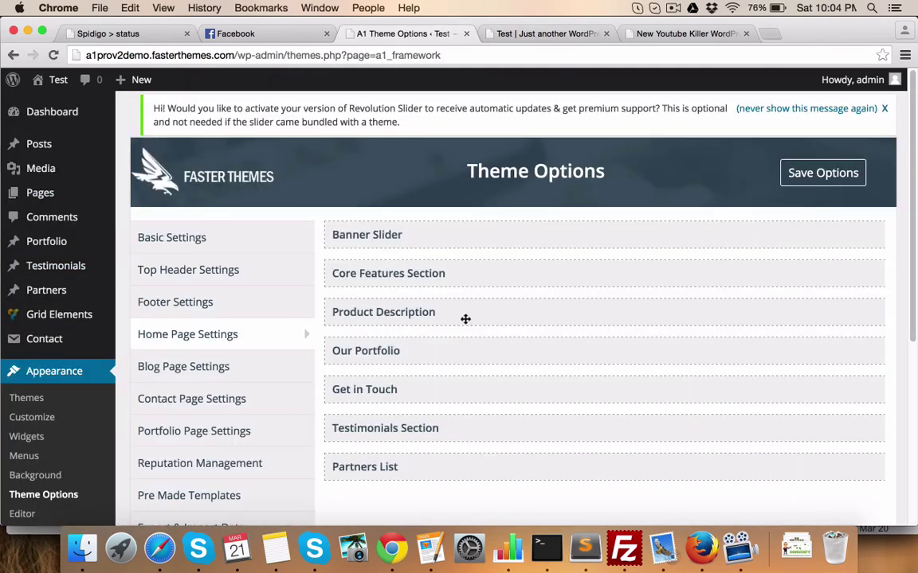
pyautogui.click(467, 317)
pyautogui.scroll(-4, 450, 348)
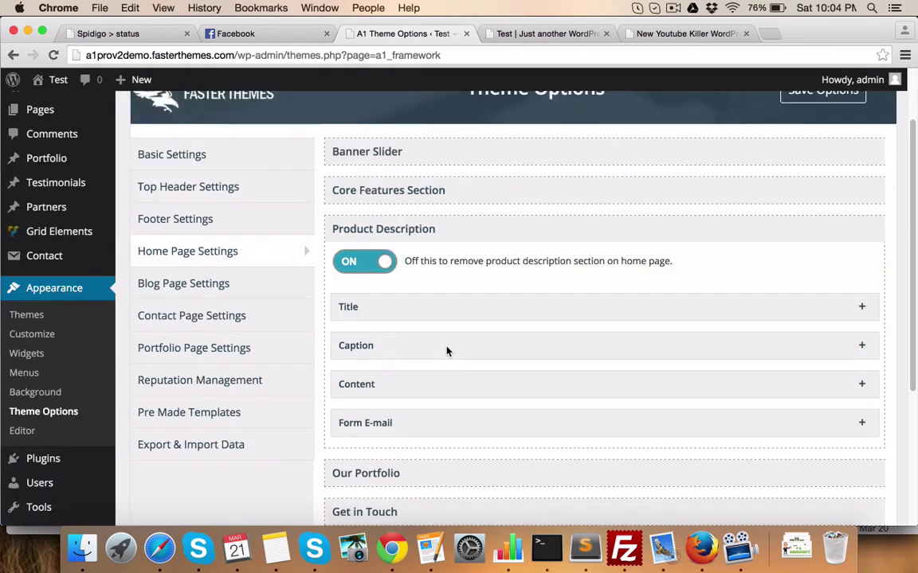
# Expand the Our Portfolio and Get in Touch sections and scroll through their settings
pyautogui.click(418, 379)
pyautogui.scroll(-4, 417, 377)
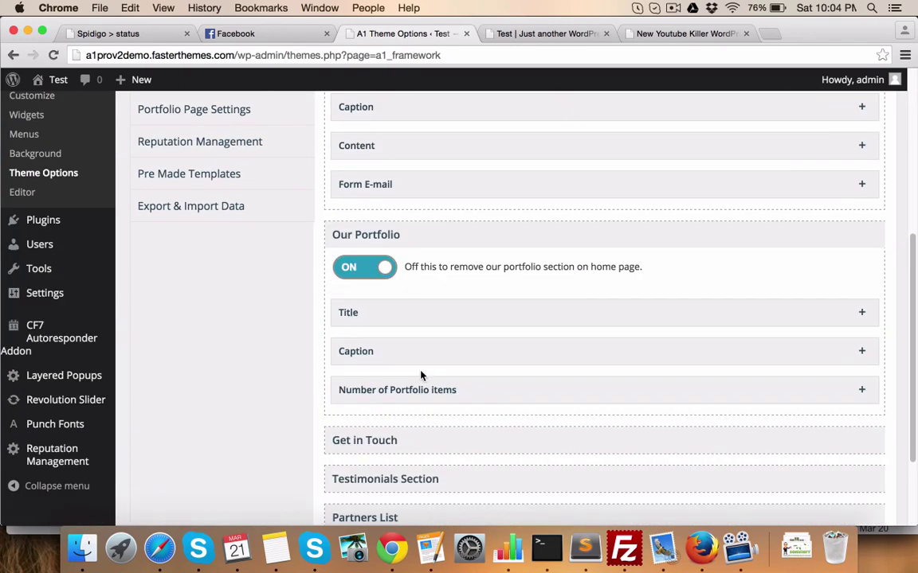
pyautogui.scroll(-3, 402, 322)
pyautogui.click(401, 320)
pyautogui.scroll(-3, 402, 318)
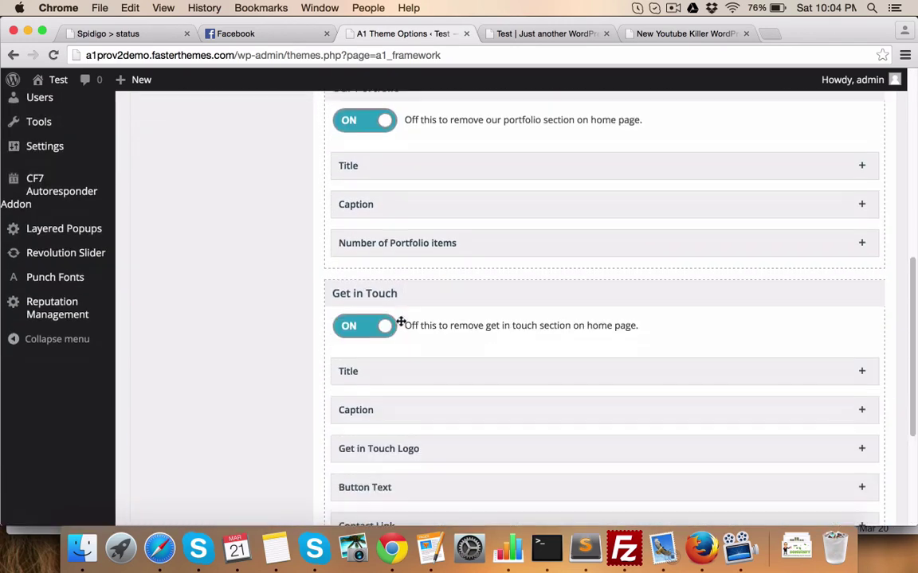
pyautogui.scroll(-3, 405, 381)
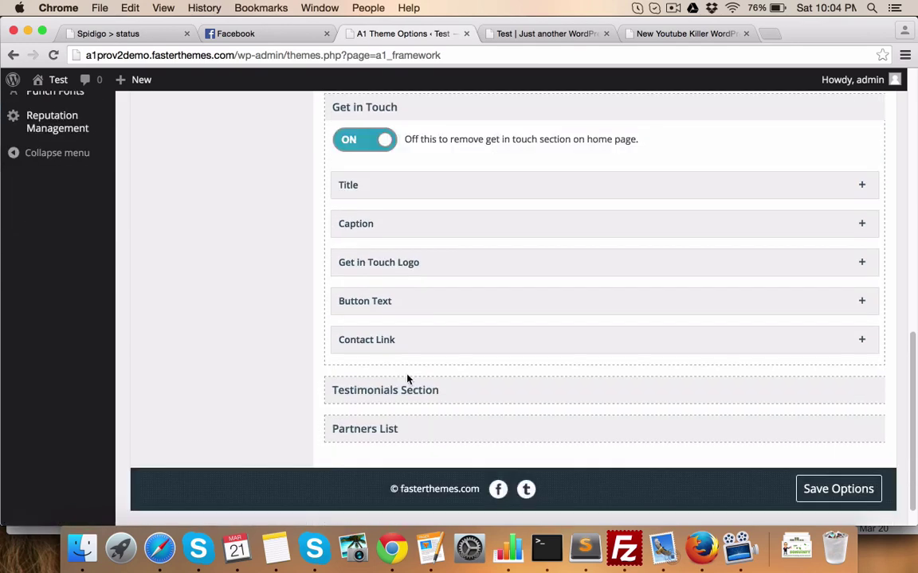
pyautogui.scroll(4, 404, 297)
pyautogui.scroll(-4, 405, 297)
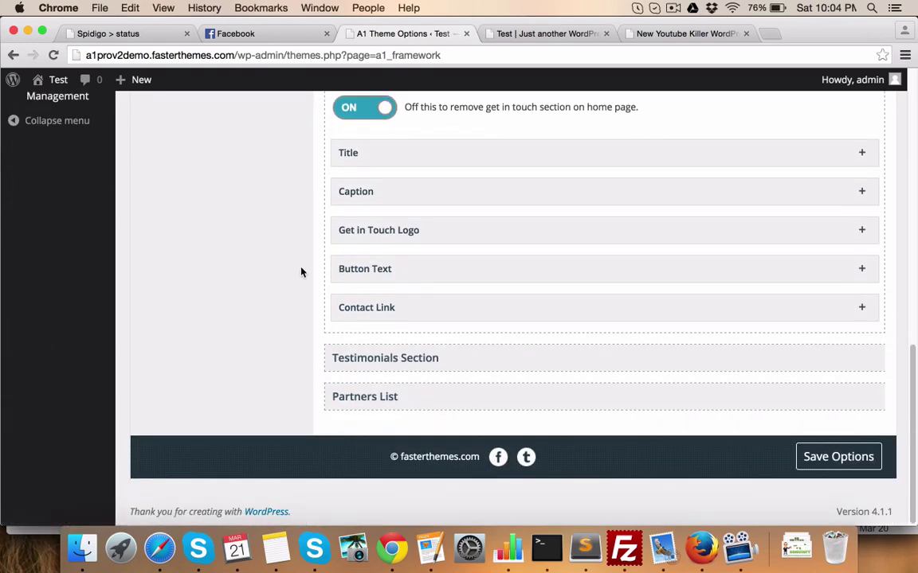
pyautogui.scroll(10, 437, 301)
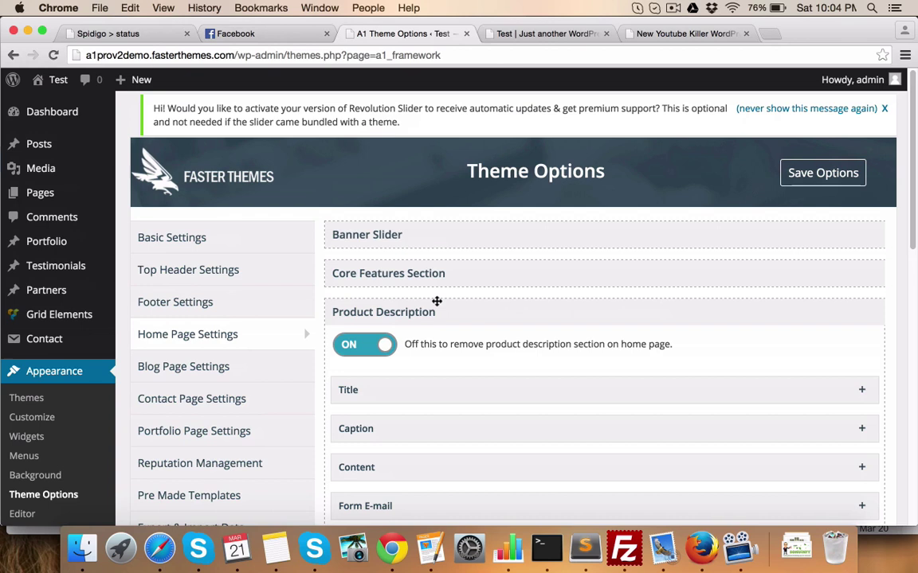